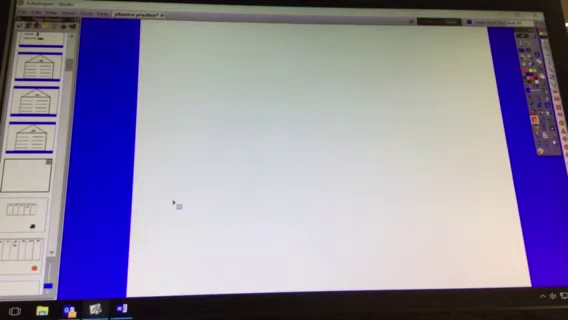
- Draw a lower-left rectangle with no fill and split it with two vertical divider lines
mouse_move(166, 200)
mouse_down()
mouse_move(196, 216)
mouse_move(231, 223)
mouse_up()
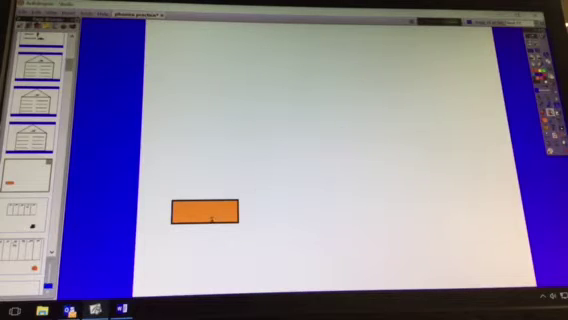
click(209, 215)
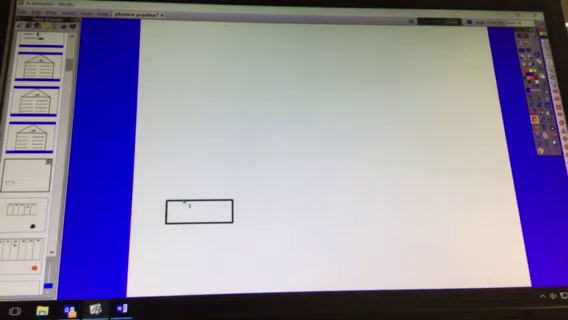
drag(188, 201, 189, 223)
drag(212, 201, 212, 222)
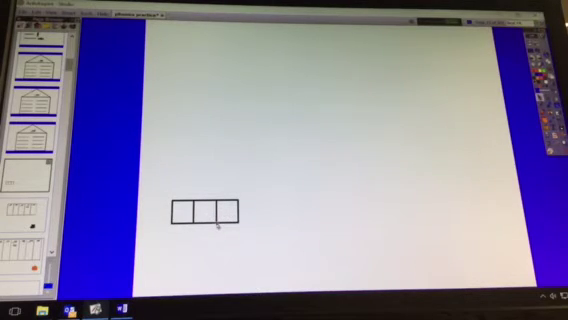
- Marquee-select the rectangle and both dividers, group them, and nudge the group up and right
click(217, 221)
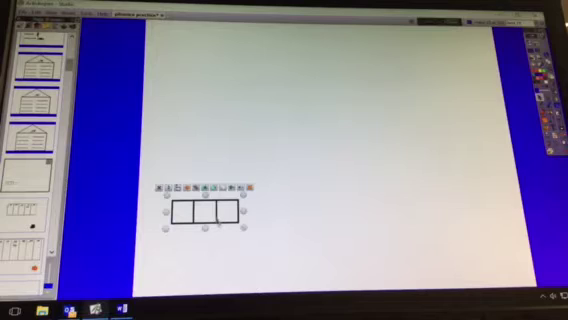
click(215, 227)
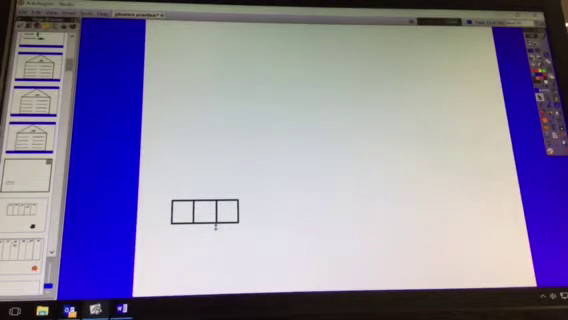
click(216, 228)
click(216, 240)
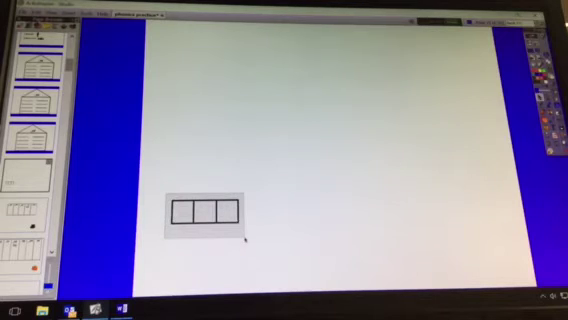
drag(166, 196, 241, 233)
right_click(226, 225)
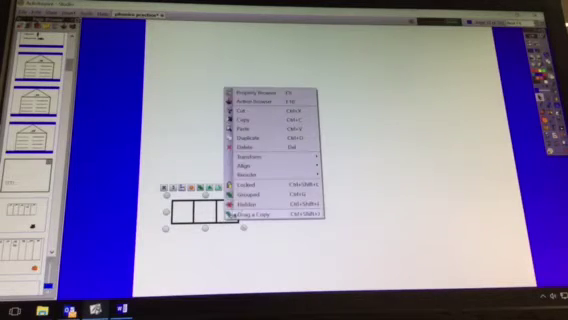
click(234, 222)
drag(234, 222, 240, 212)
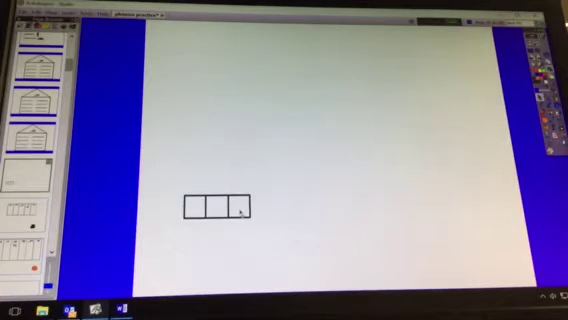
drag(240, 212, 235, 208)
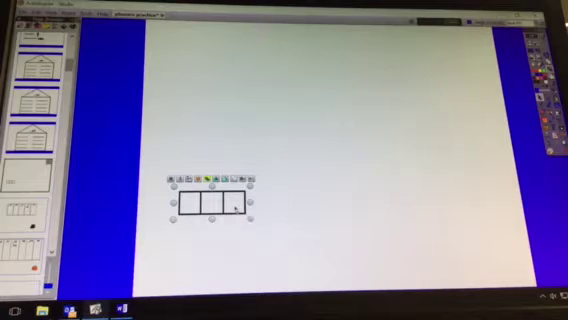
- Duplicate the grid with copies below the original and two on the right side
right_click(236, 208)
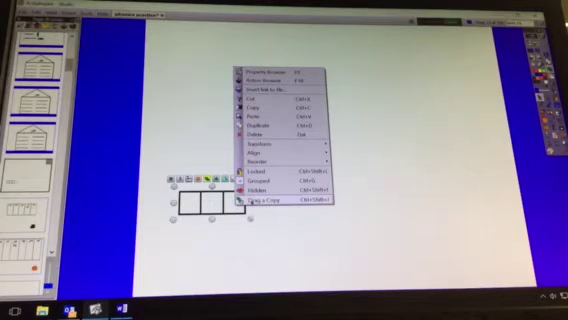
click(238, 200)
drag(216, 207, 216, 236)
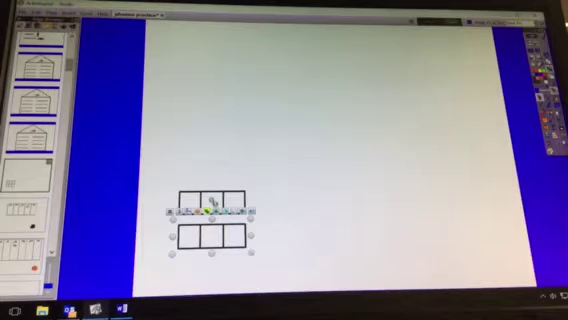
drag(213, 195, 381, 192)
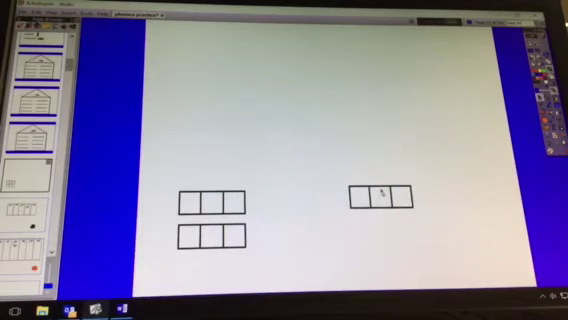
drag(212, 205, 388, 239)
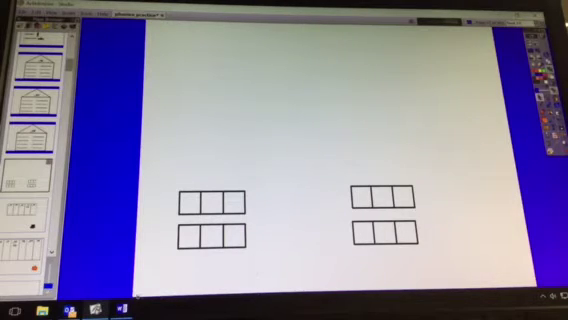
mouse_move(123, 310)
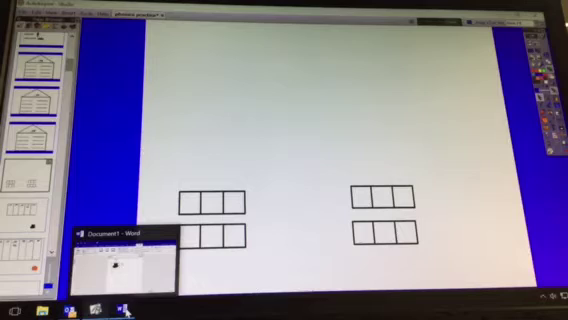
- Switch to the Word document holding the top-hat picture, then back to the flipchart
click(126, 311)
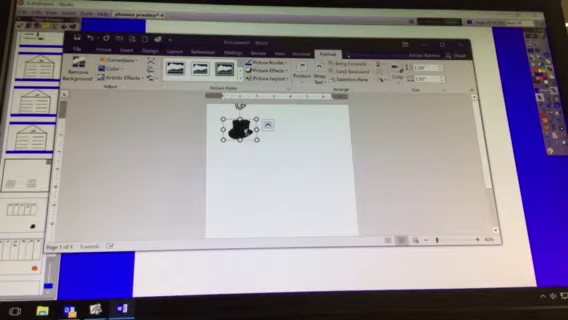
click(229, 278)
- Paste the top hat and shrink it beside the upper-left three-box grid
key(ctrl+v)
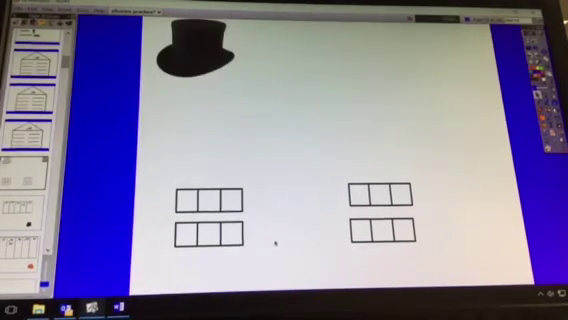
click(195, 48)
mouse_move(245, 80)
mouse_down()
mouse_move(188, 35)
mouse_move(175, 135)
mouse_move(152, 204)
mouse_up()
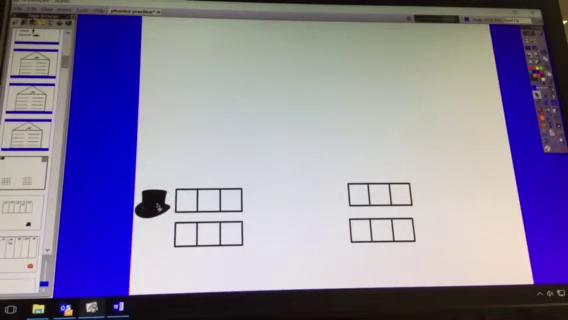
click(155, 205)
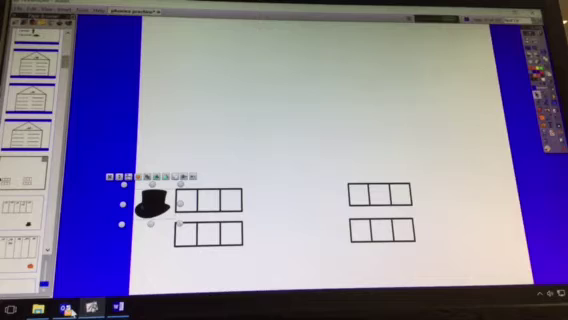
- In Word, delete the hat picture and search online pictures for cat
click(117, 308)
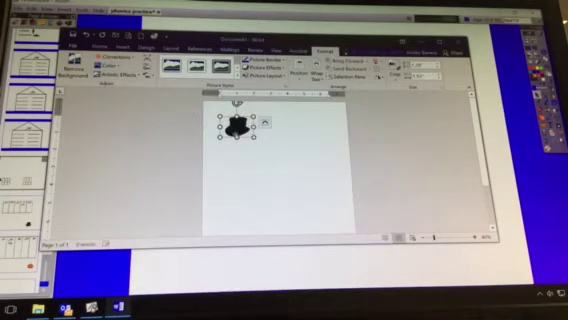
key(Delete)
click(123, 47)
click(131, 68)
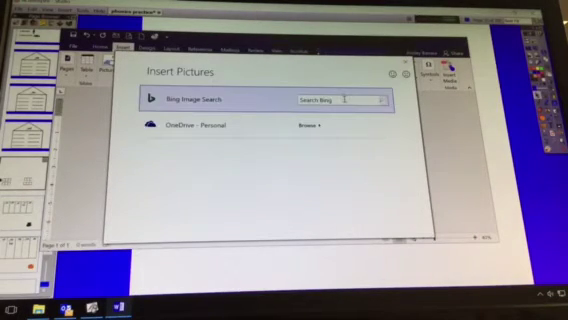
click(344, 99)
text(cat)
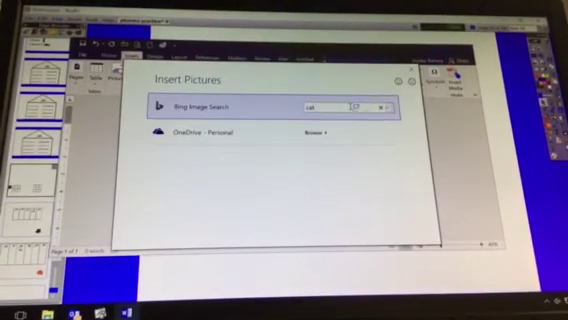
key(Return)
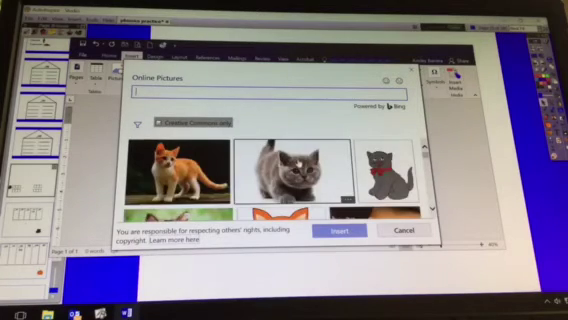
scroll(280, 165, down, 2)
scroll(275, 180, down, 2)
scroll(275, 180, up, 3)
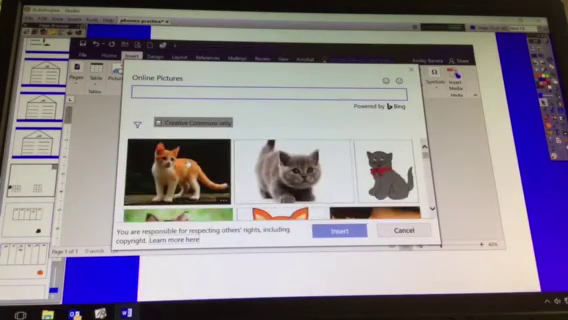
- Insert the orange kitten photo, crop its left side, and cut it from the document
click(177, 170)
click(333, 236)
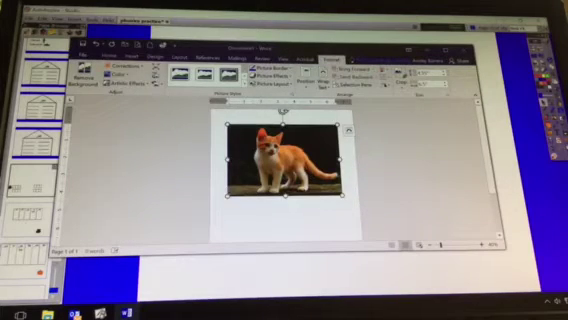
click(400, 78)
key(Escape)
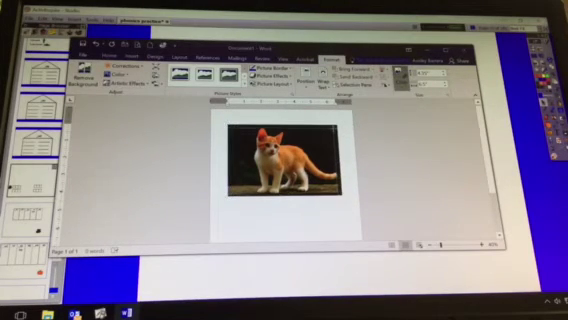
click(337, 128)
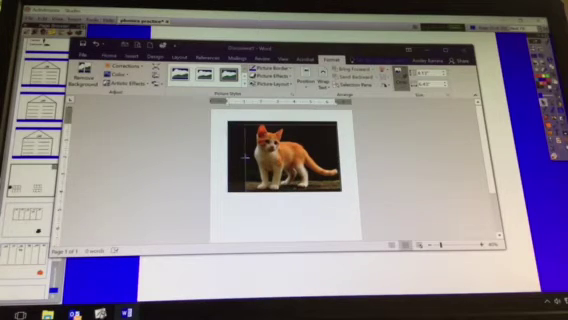
key(ctrl+y)
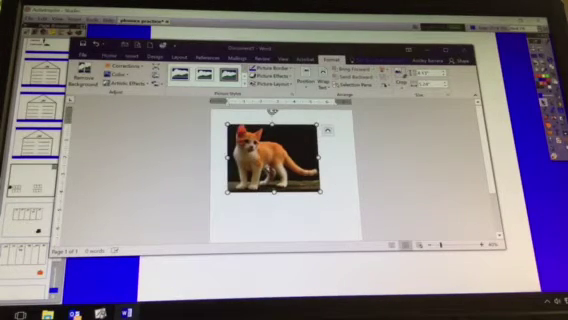
key(Delete)
- Paste the kitten and shrink it beside the lower-left three-box grid
key(alt+Tab)
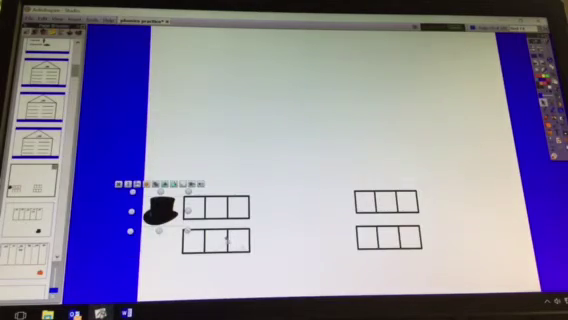
click(226, 279)
key(ctrl+v)
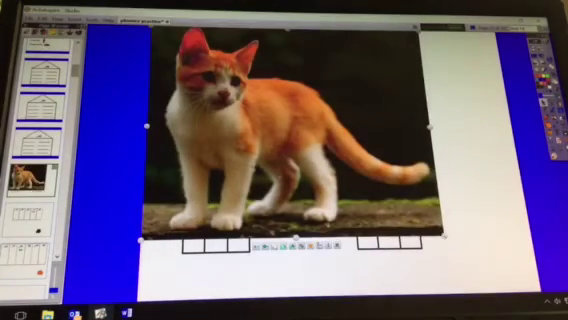
mouse_move(428, 225)
mouse_down()
mouse_move(188, 51)
mouse_move(160, 249)
mouse_move(157, 245)
mouse_up()
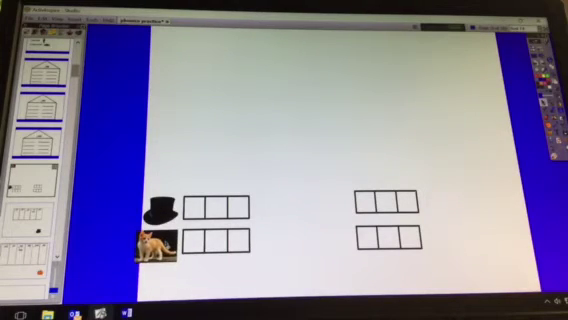
click(158, 244)
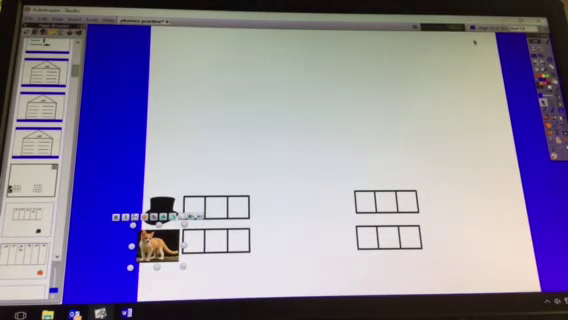
key(Escape)
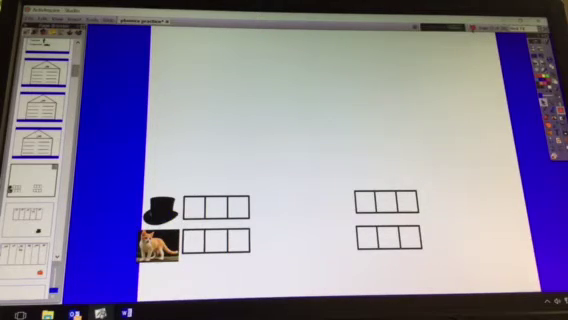
- Select the hat, kitten and all four grids and shift the layout right
drag(143, 169, 432, 272)
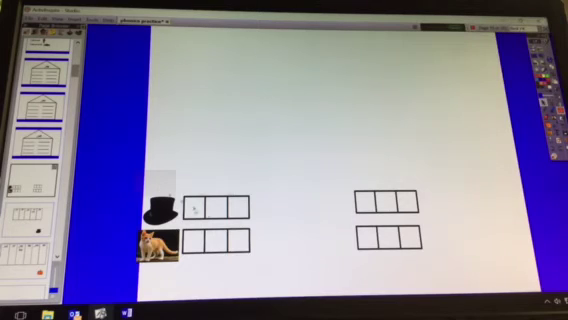
key(Escape)
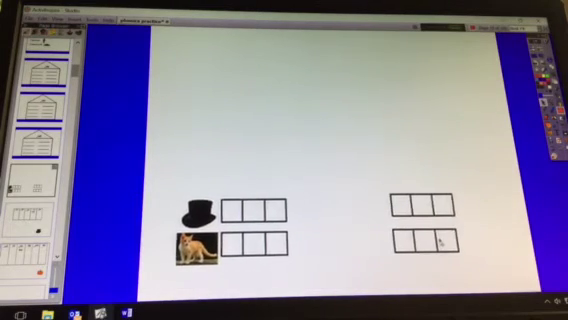
click(441, 245)
click(409, 152)
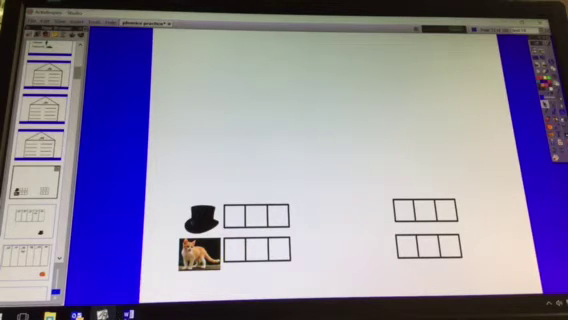
click(128, 314)
- Search Word's online pictures for rat and insert the close-up rat photo
click(132, 57)
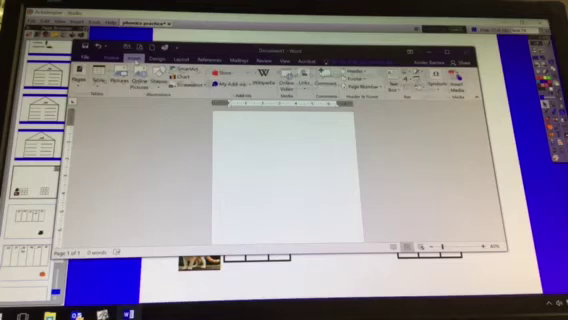
click(138, 76)
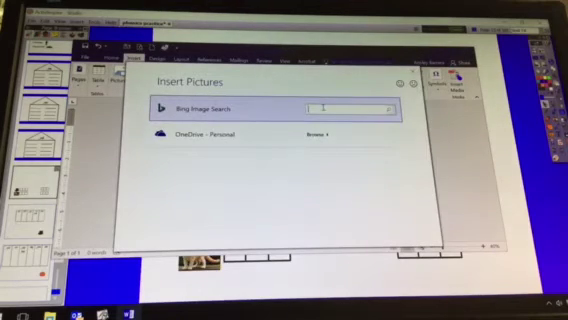
text(rat)
key(Return)
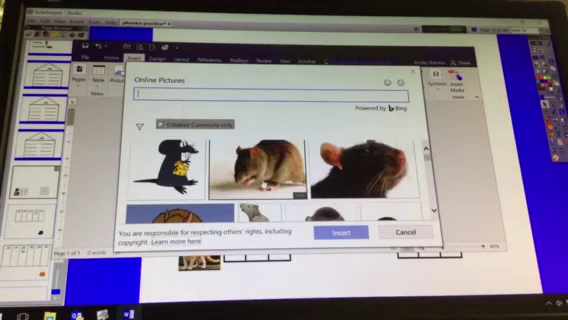
click(258, 168)
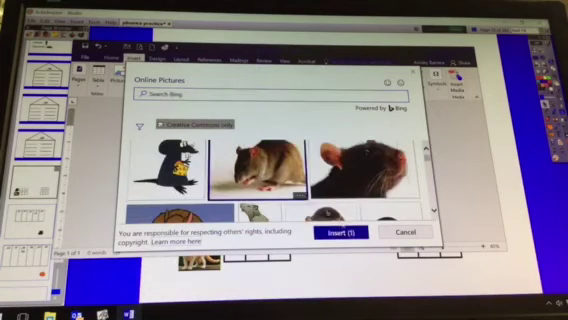
click(340, 234)
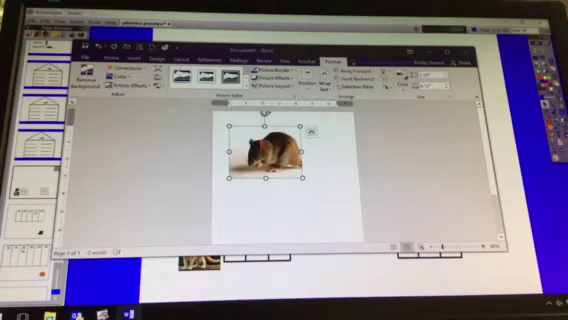
- Crop the rat photo's edges, cut it, and paste it onto the flipchart
click(402, 80)
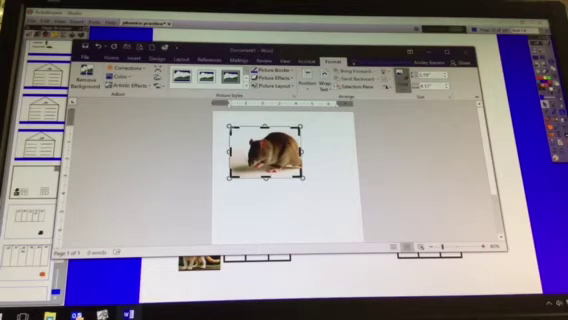
drag(230, 152, 212, 150)
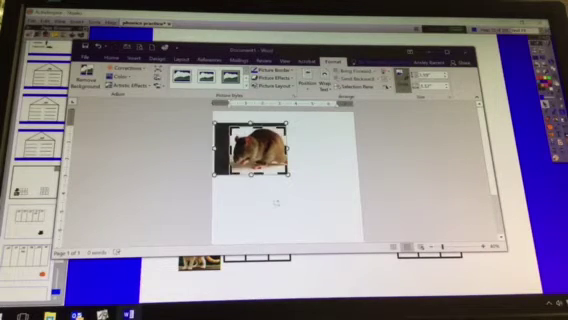
key(Escape)
key(ctrl+x)
key(alt+Tab)
key(ctrl+v)
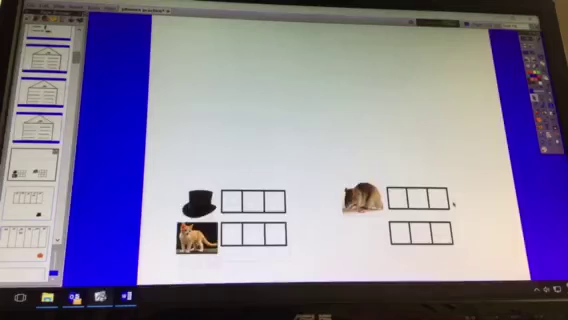
- Search Word's online pictures for ham and insert the first ham photo
click(127, 296)
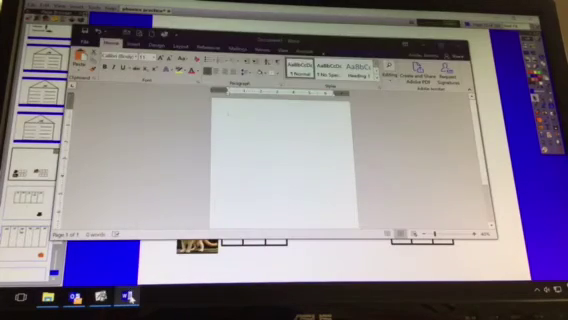
click(134, 43)
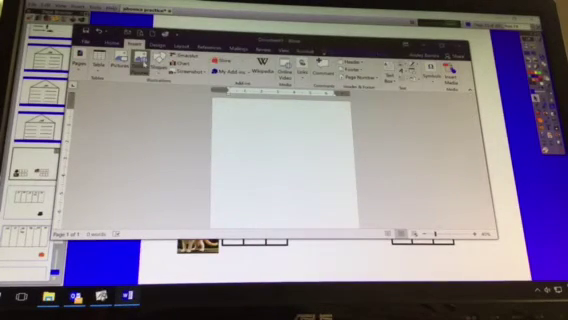
click(140, 60)
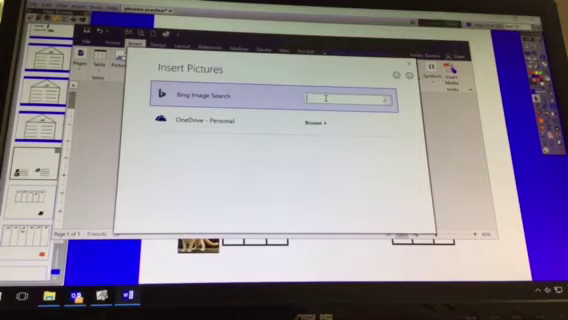
text(hand)
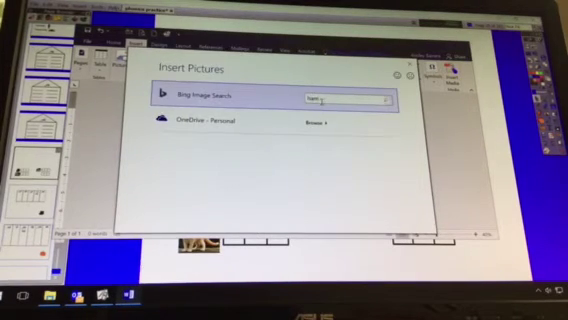
key(Return)
click(190, 155)
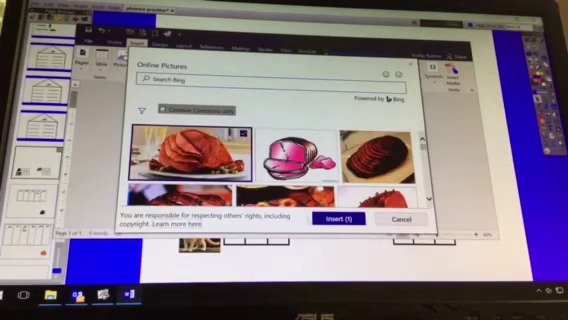
click(334, 218)
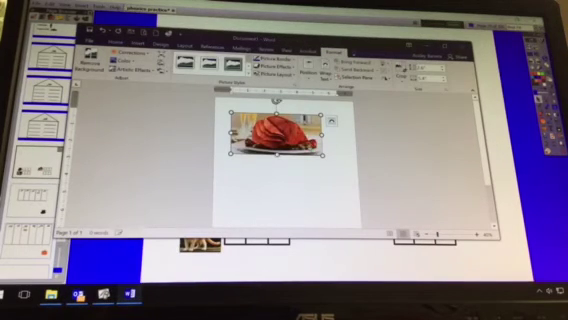
- Crop the ham photo's right edge and cut it from the document
click(401, 70)
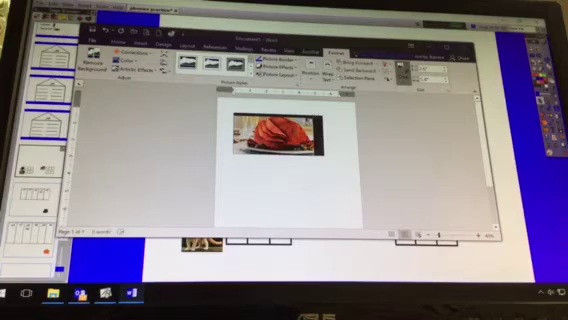
drag(323, 133, 317, 133)
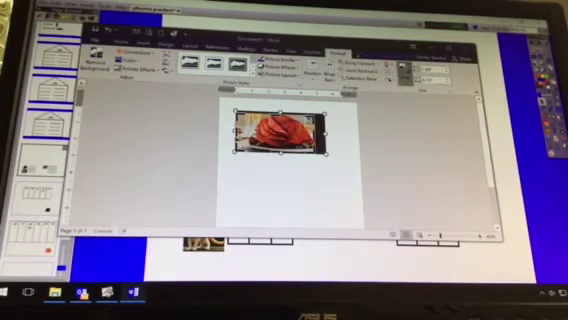
key(Escape)
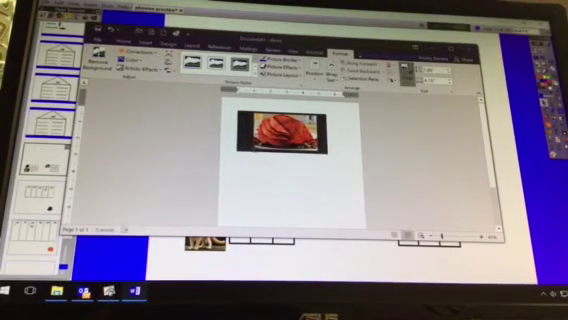
key(Escape)
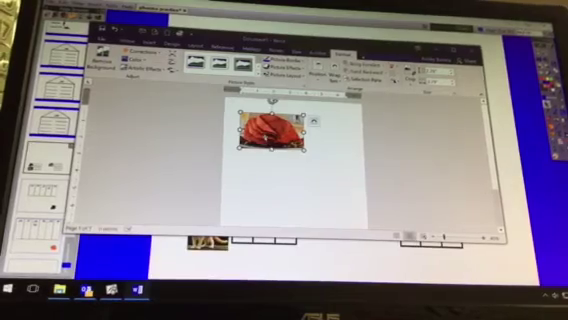
key(ctrl+x)
- Paste the ham, shrink it to a thumbnail, and place it below the rat
click(333, 248)
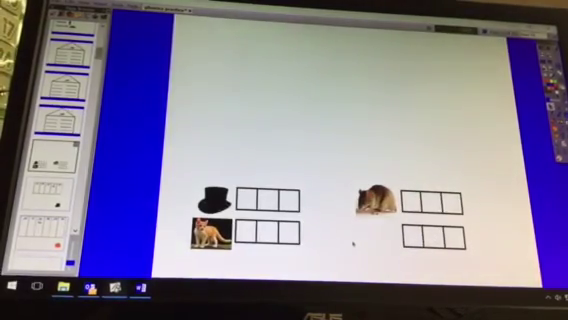
key(ctrl+v)
click(270, 70)
drag(366, 130, 244, 48)
drag(213, 32, 383, 245)
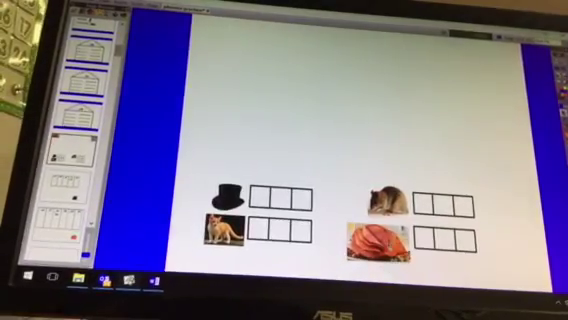
click(414, 268)
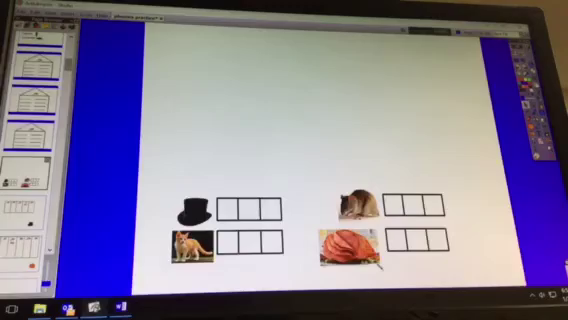
- Shift the ham a little right, closer to the lower-right grid
click(346, 243)
drag(346, 243, 356, 240)
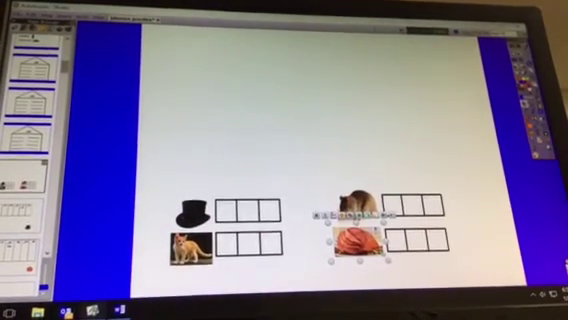
click(345, 180)
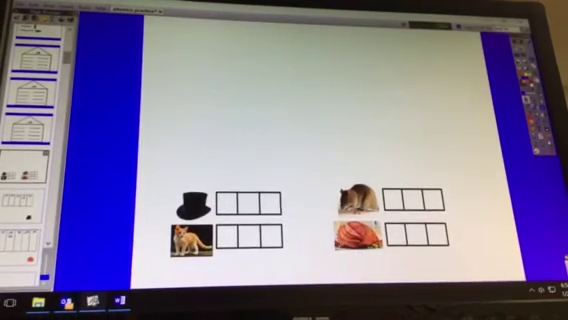
- Create six single-letter text boxes h, a, t, c, r, m in a row under the cat picture
click(231, 272)
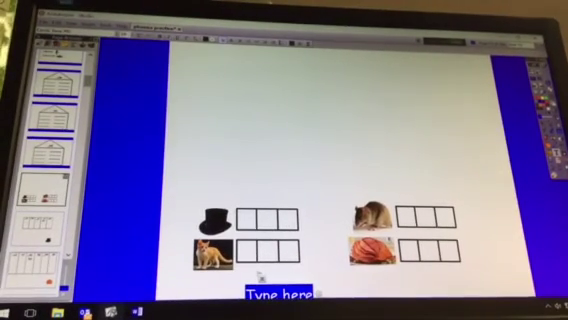
text(h)
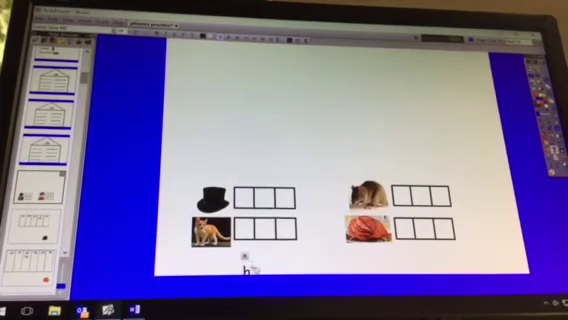
click(286, 258)
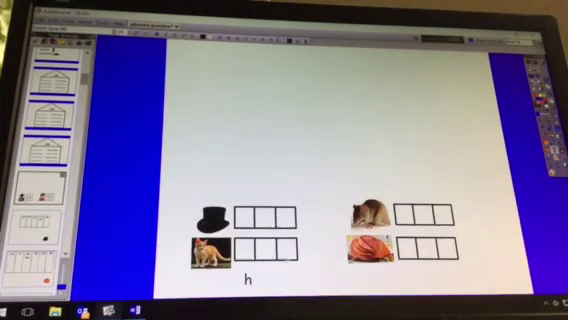
click(289, 270)
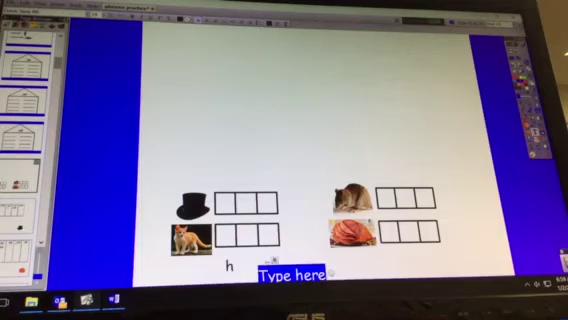
text(a)
click(279, 224)
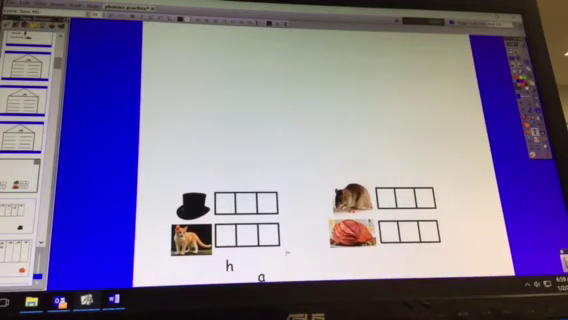
click(289, 262)
text(t)
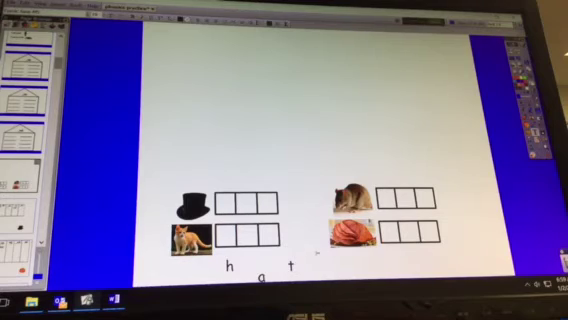
click(318, 264)
text(c)
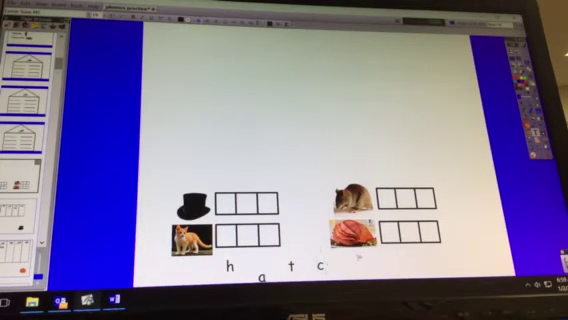
click(358, 265)
text(n)
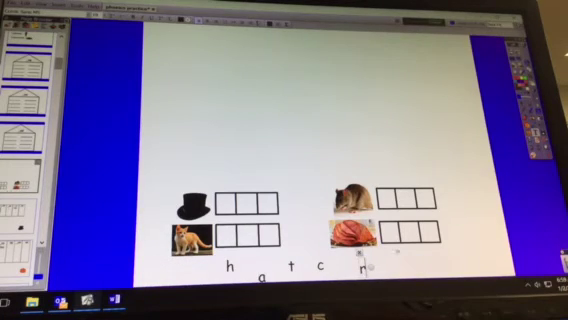
click(402, 264)
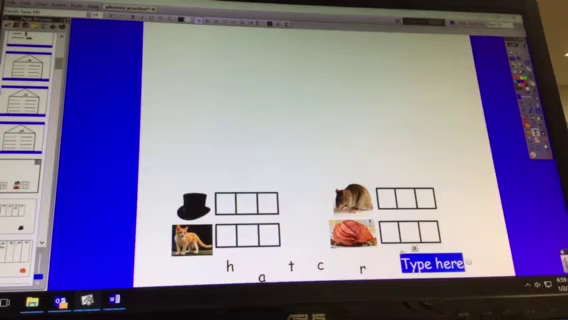
text(m)
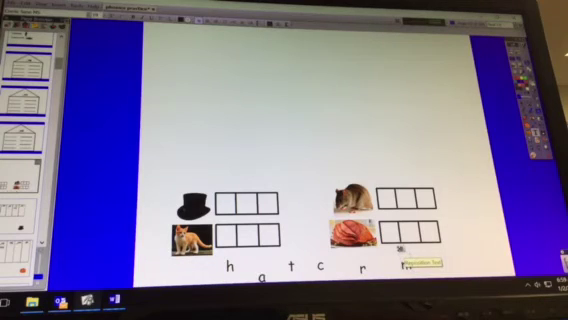
click(430, 247)
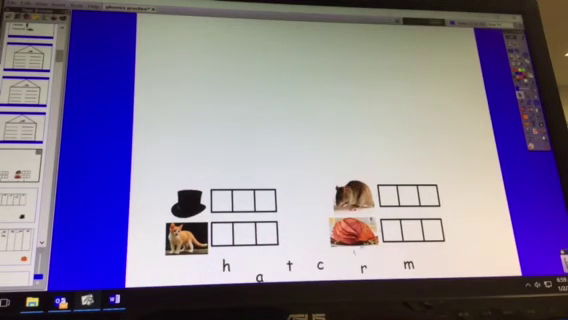
- Reposition the letters a, m and t so the row reads a, c, h, m, r, t
mouse_move(260, 277)
mouse_down()
mouse_move(209, 267)
mouse_move(271, 265)
mouse_up()
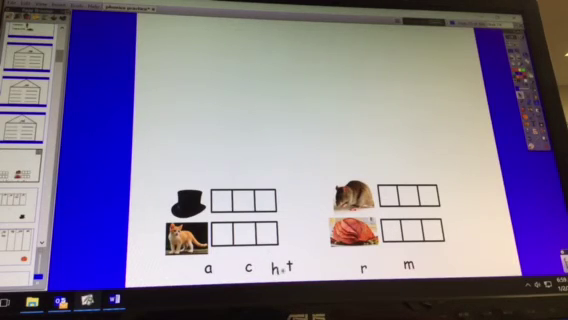
drag(290, 266, 332, 267)
drag(408, 265, 302, 268)
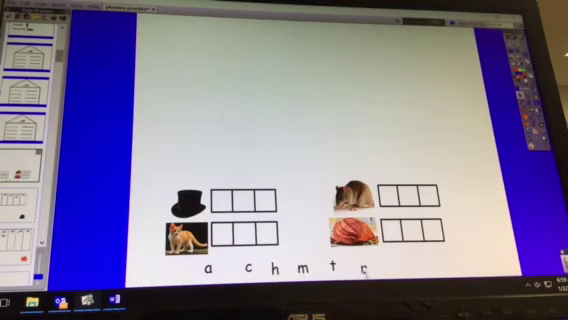
click(363, 268)
key(Delete)
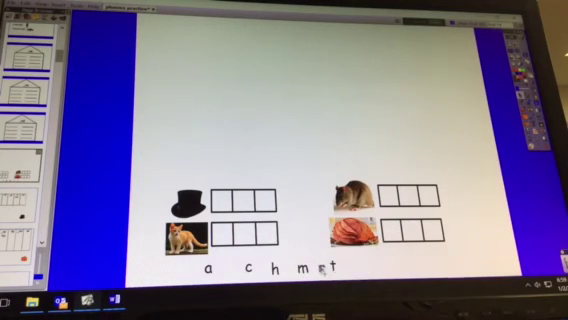
click(320, 268)
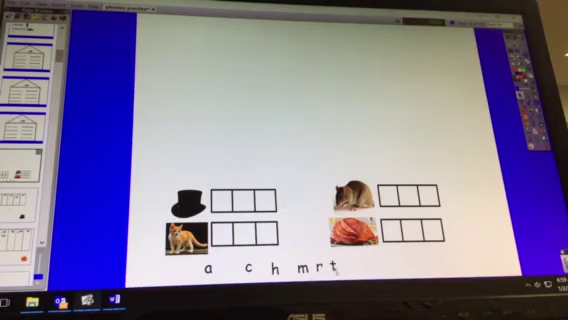
drag(333, 268, 345, 268)
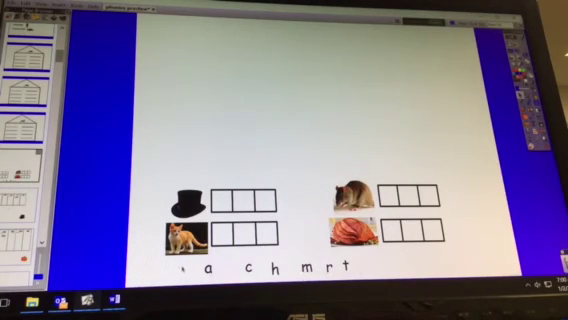
- Move the six-letter row rightward as a group, then reselect the whole row
drag(368, 262, 185, 275)
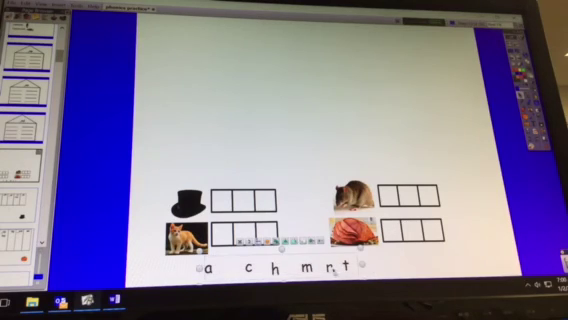
drag(333, 268, 362, 266)
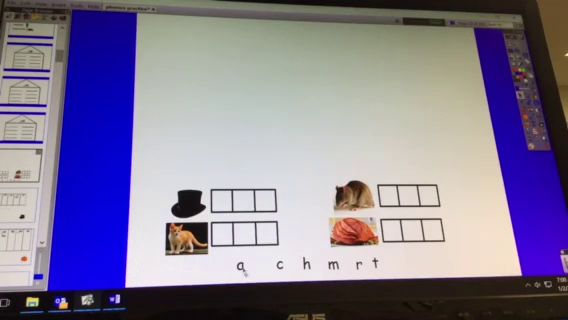
mouse_move(241, 266)
mouse_down()
mouse_move(247, 201)
mouse_move(259, 266)
mouse_up()
drag(244, 254, 390, 274)
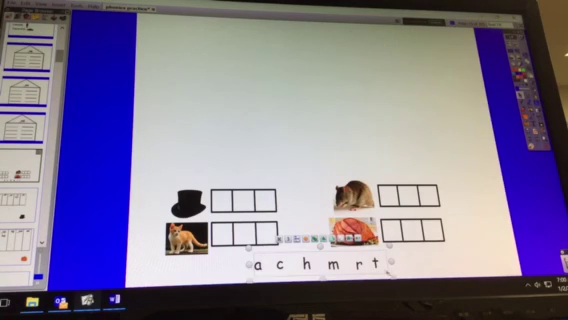
- Set the letters to Drag a Copy and drop a copy of 'a' into the hat's middle box
right_click(372, 262)
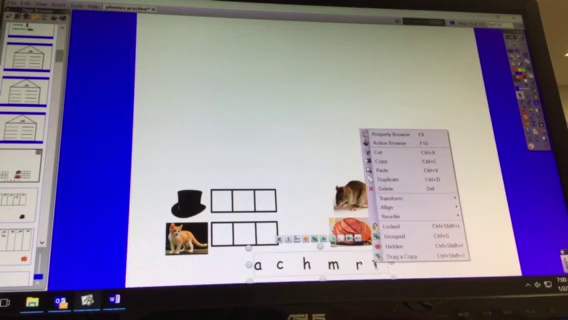
click(401, 262)
click(416, 264)
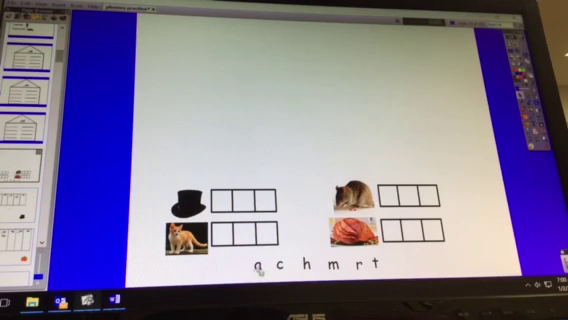
drag(258, 266, 240, 201)
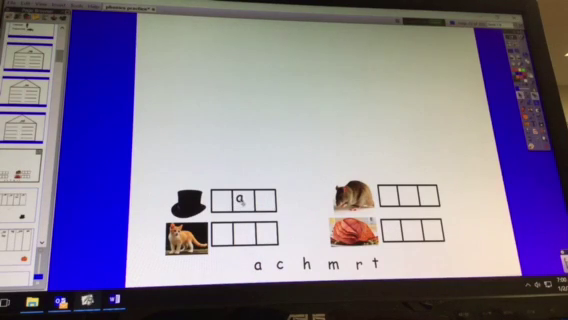